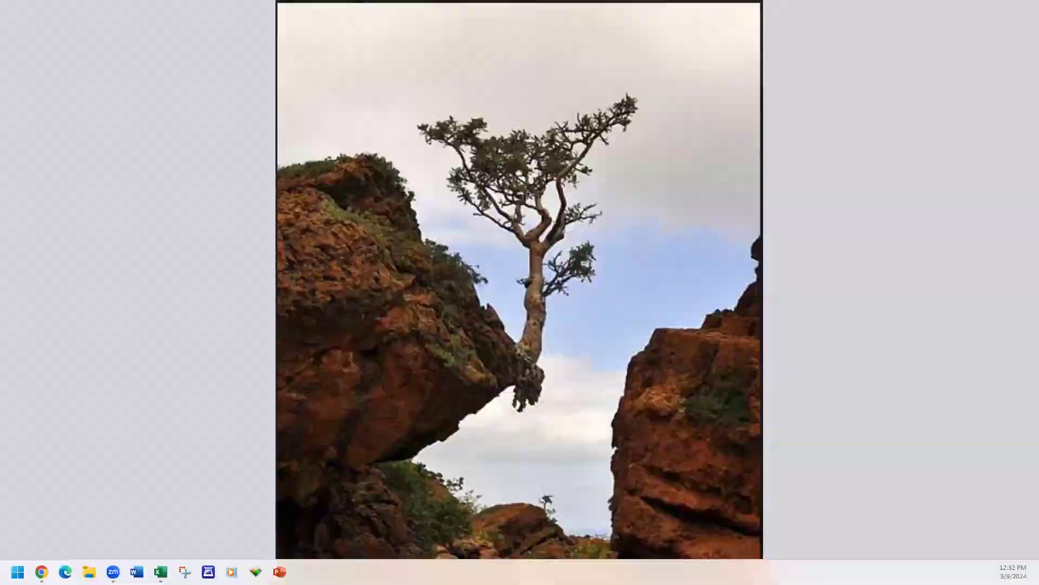
- Open File Explorer and view the contents of the Documents folder
{"action": "left_click", "coordinate": [89, 571]}
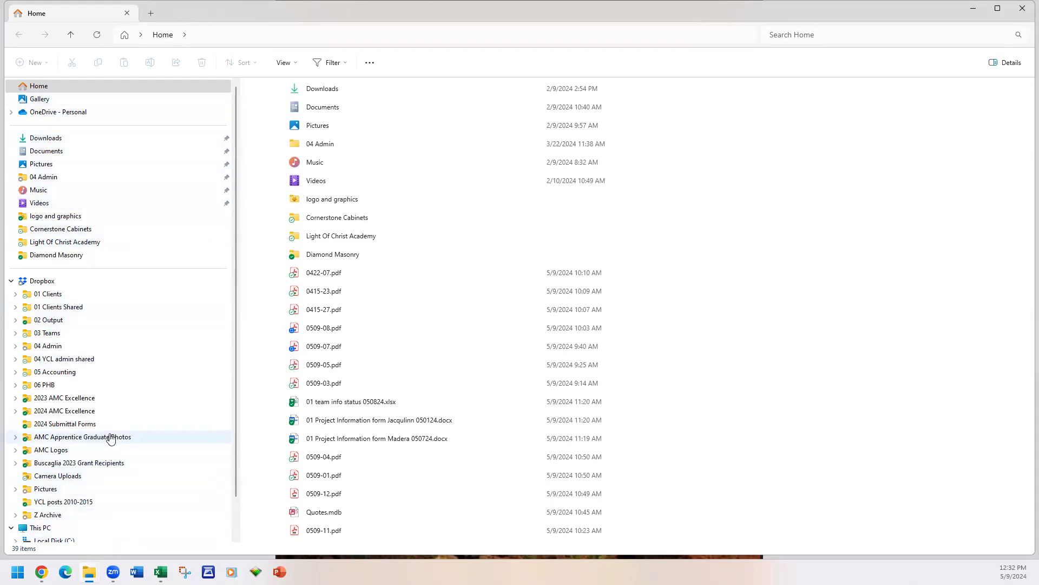
{"action": "scroll", "coordinate": [110, 436], "scroll_direction": "down", "scroll_amount": 1}
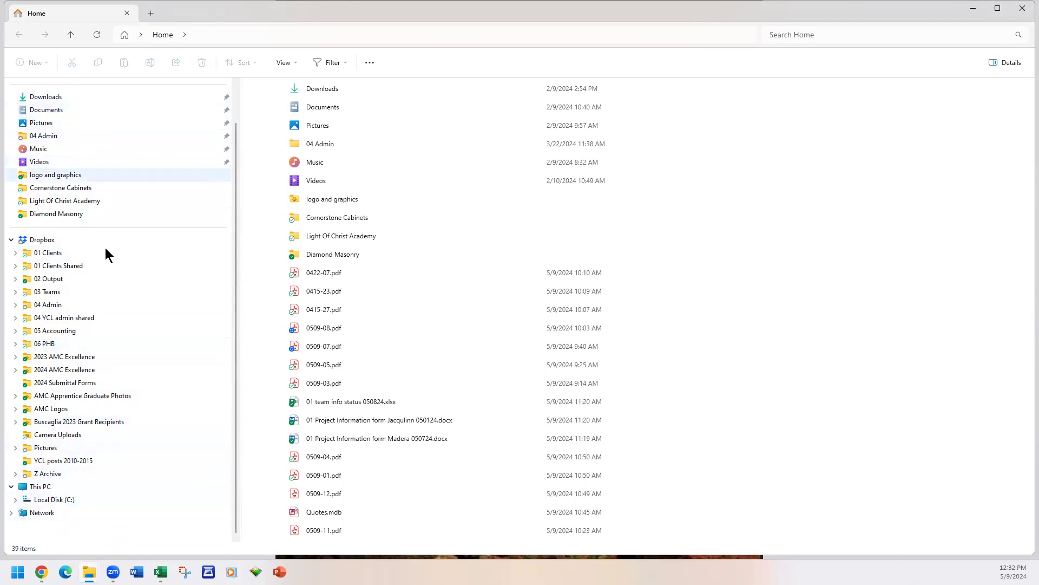
{"action": "scroll", "coordinate": [96, 441], "scroll_direction": "up", "scroll_amount": 1}
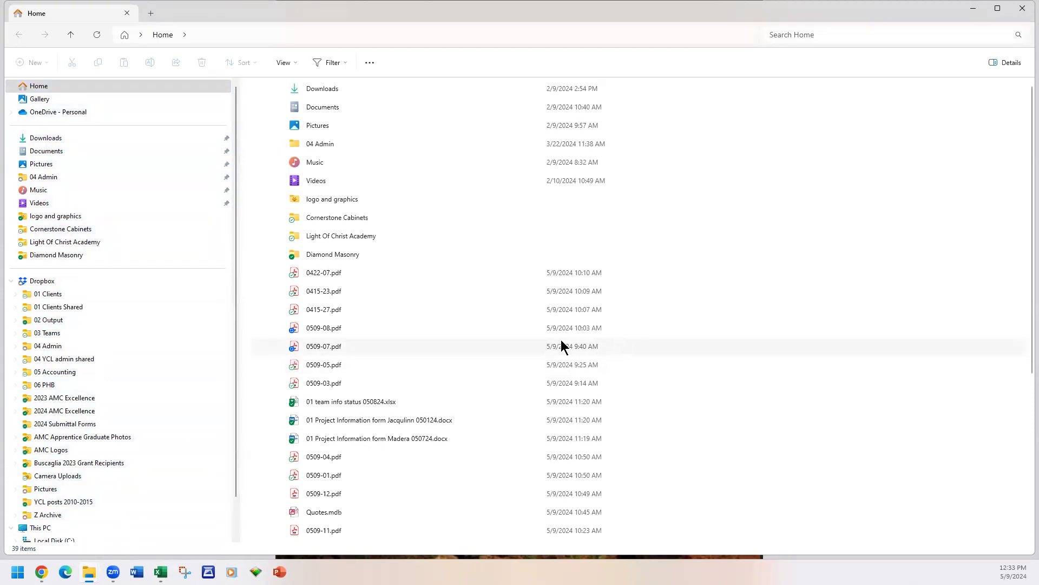
{"action": "left_click", "coordinate": [59, 155]}
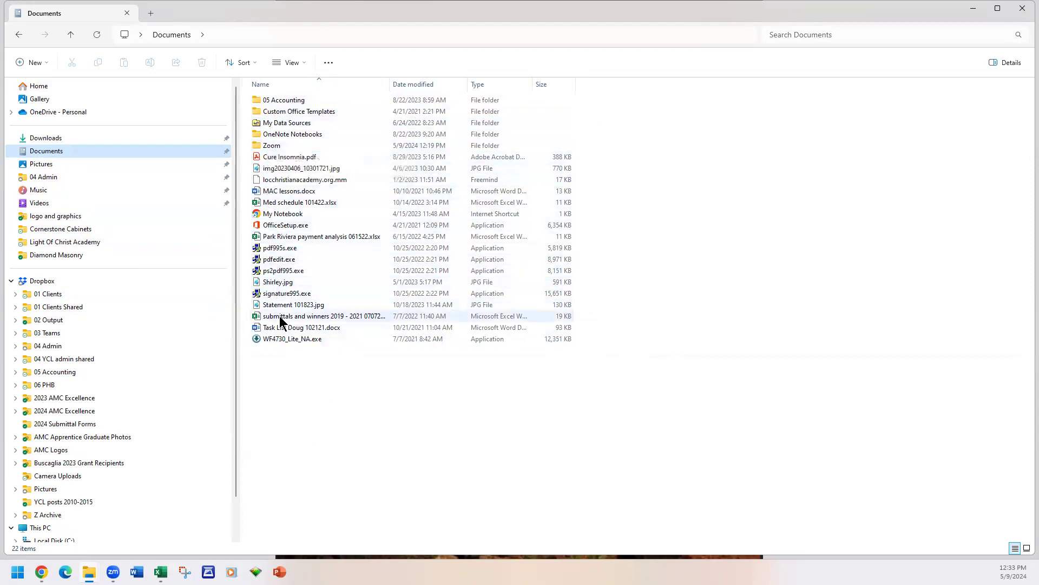
- Open the 03 Teams folder in Dropbox, review its subfolders in the folder tree and collapse them again
{"action": "scroll", "coordinate": [83, 360], "scroll_direction": "down", "scroll_amount": 1}
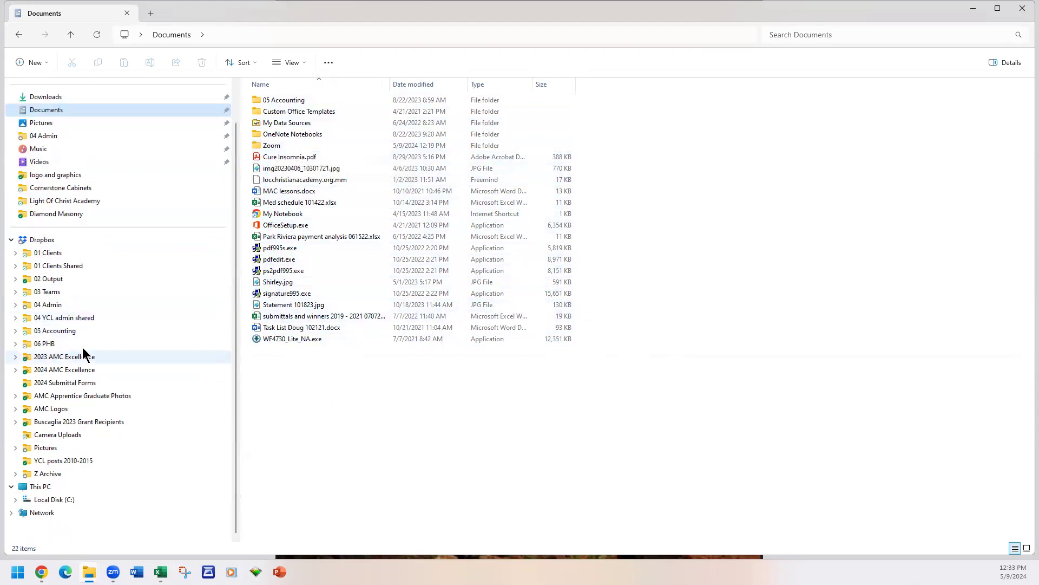
{"action": "left_click", "coordinate": [57, 294]}
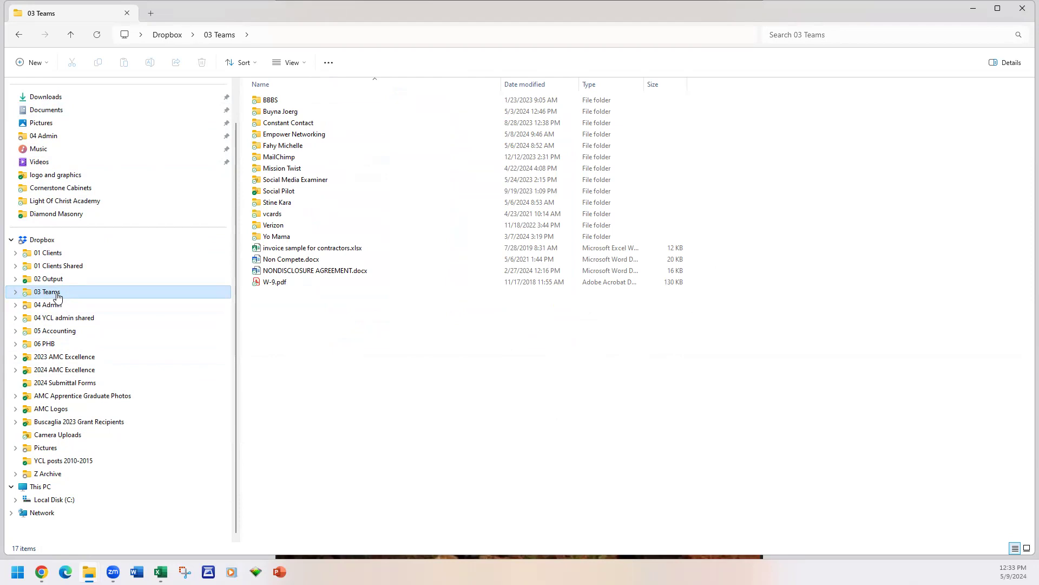
{"action": "left_click", "coordinate": [12, 294]}
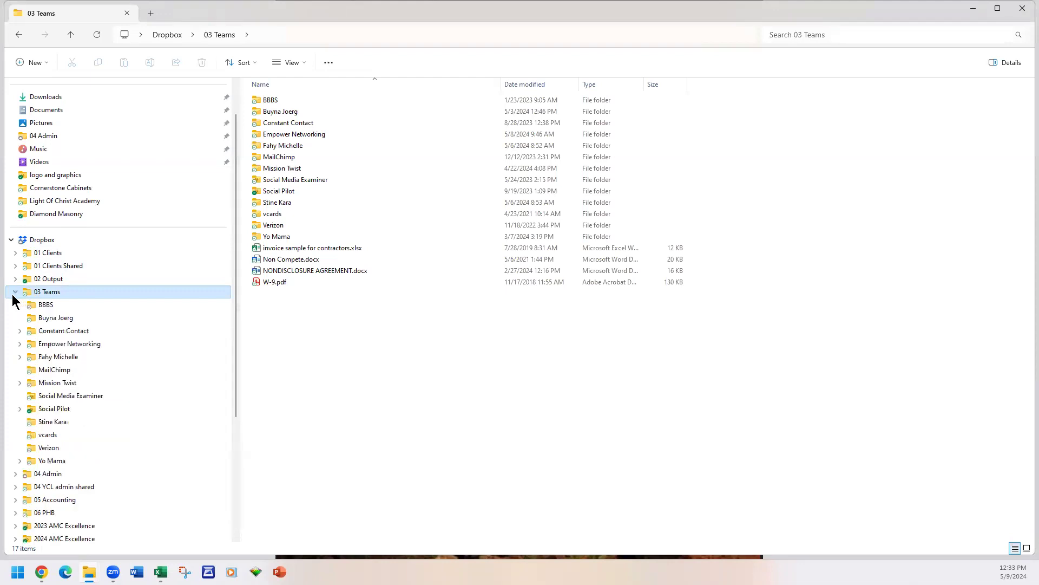
{"action": "scroll", "coordinate": [123, 310], "scroll_direction": "down", "scroll_amount": 2}
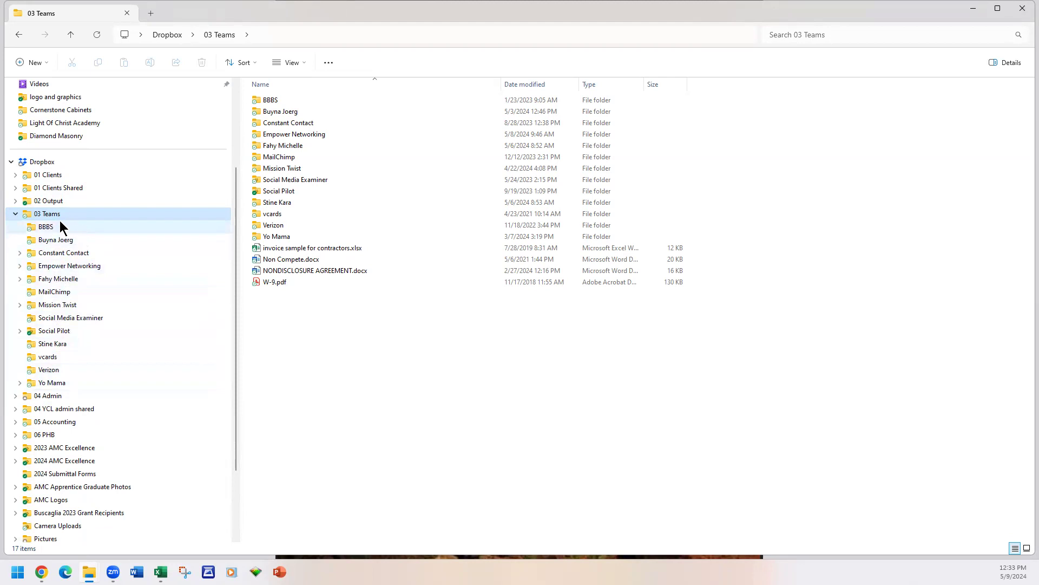
{"action": "left_click", "coordinate": [15, 214]}
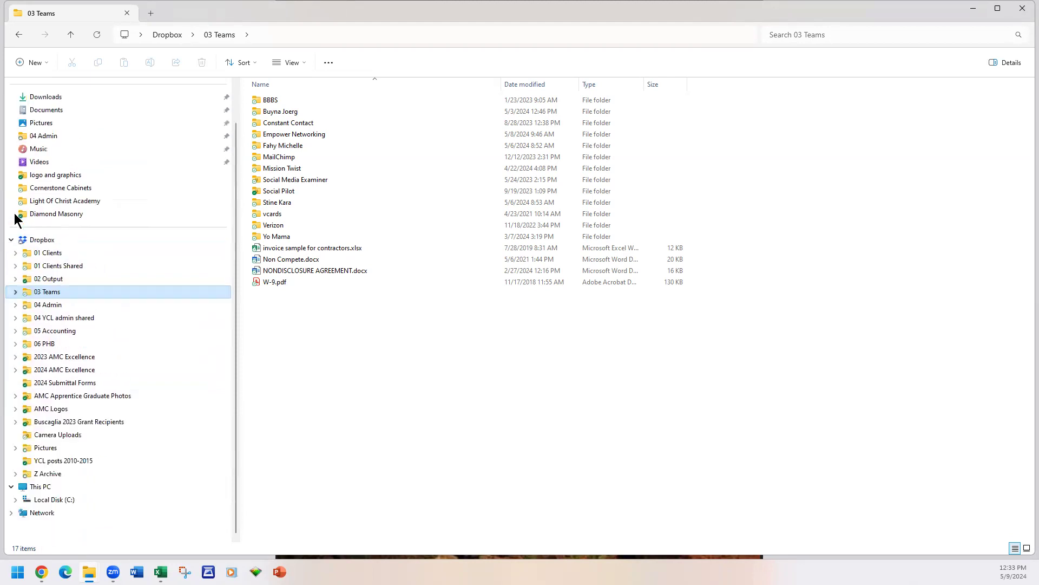
- Expand the 04 Admin folder in the Dropbox tree, look through its subfolders and collapse it
{"action": "left_click", "coordinate": [15, 305]}
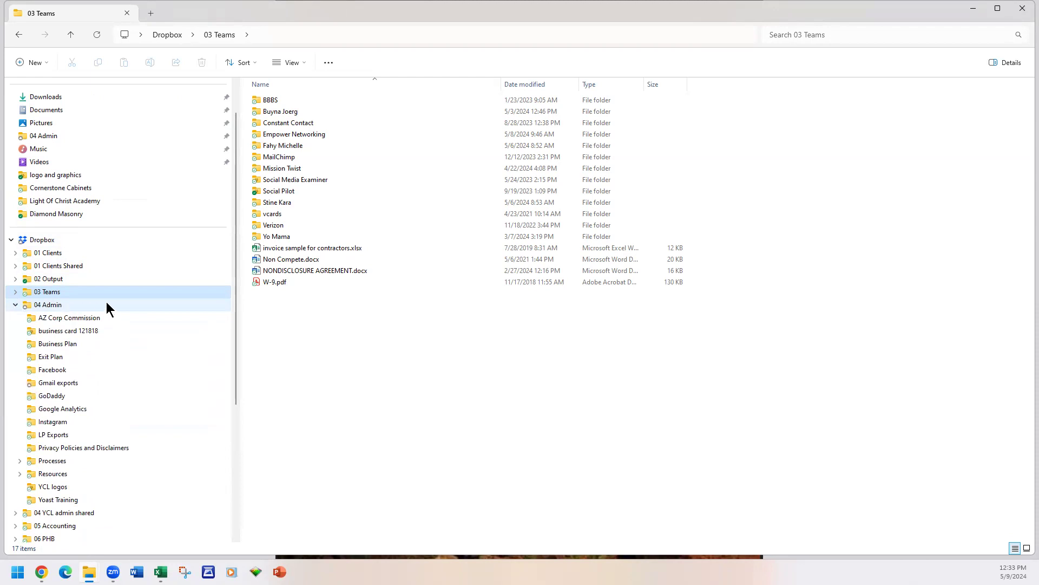
{"action": "scroll", "coordinate": [107, 303], "scroll_direction": "down", "scroll_amount": 5}
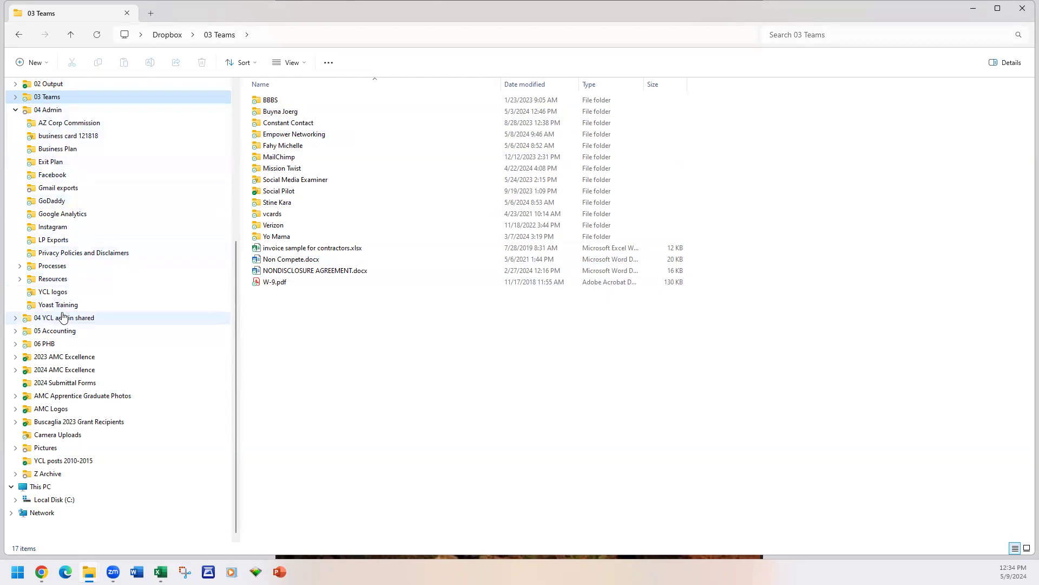
{"action": "left_click", "coordinate": [14, 109]}
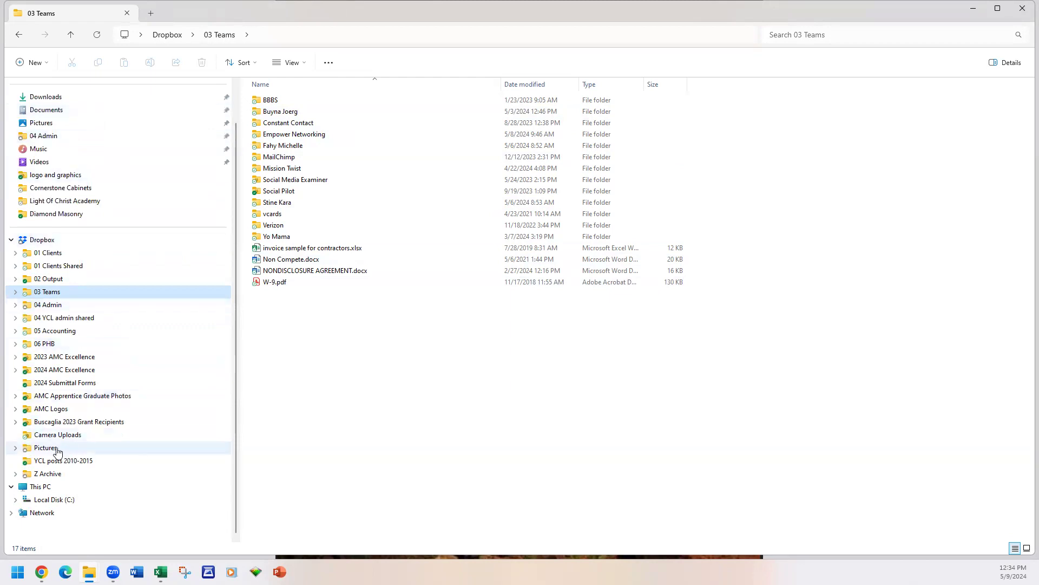
- Expand the Dropbox Pictures folder, open it and look through its subfolders and images
{"action": "left_click", "coordinate": [15, 448]}
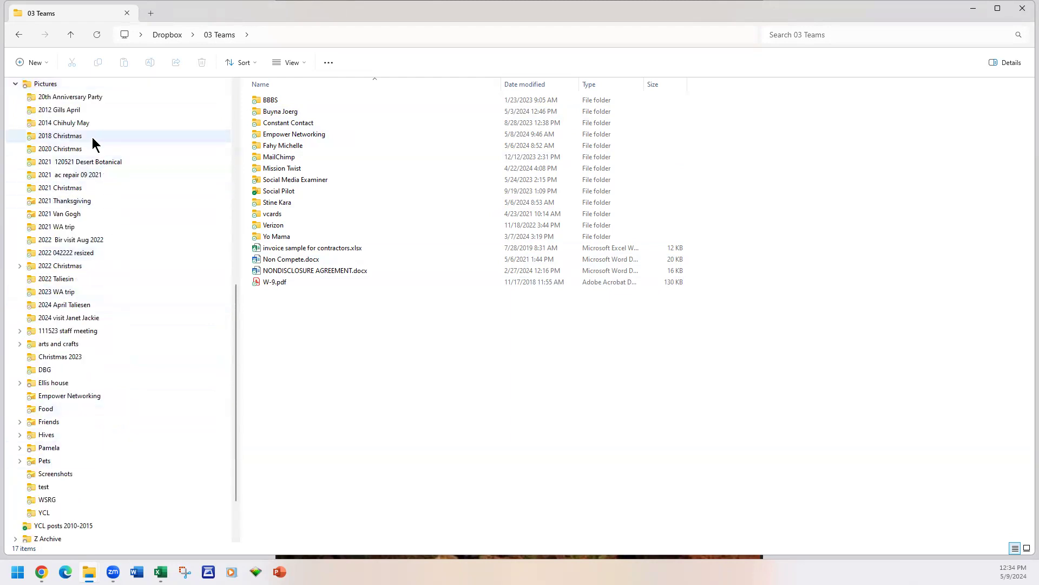
{"action": "scroll", "coordinate": [109, 329], "scroll_direction": "down", "scroll_amount": 2}
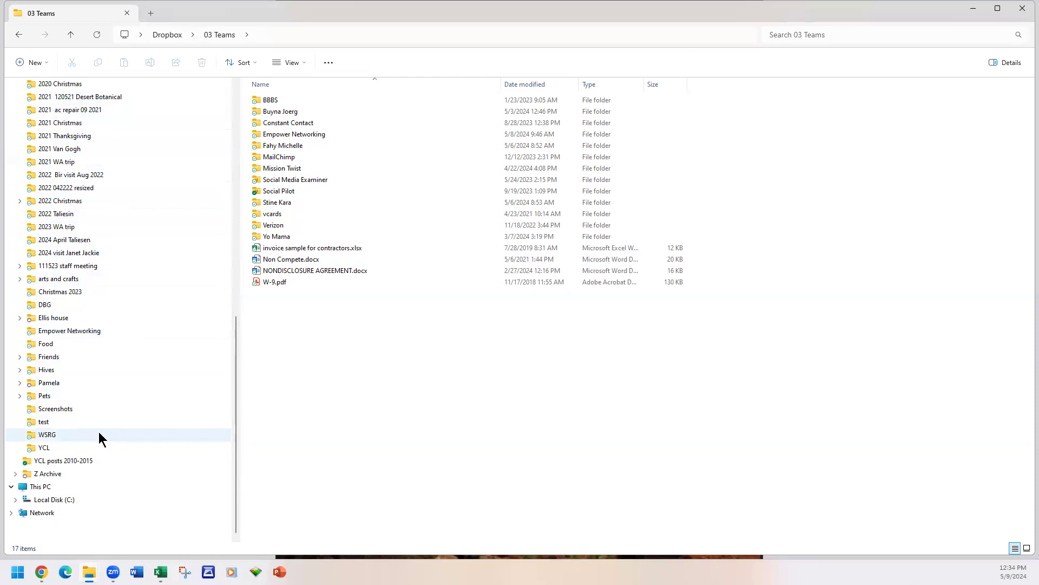
{"action": "scroll", "coordinate": [100, 394], "scroll_direction": "up", "scroll_amount": 4}
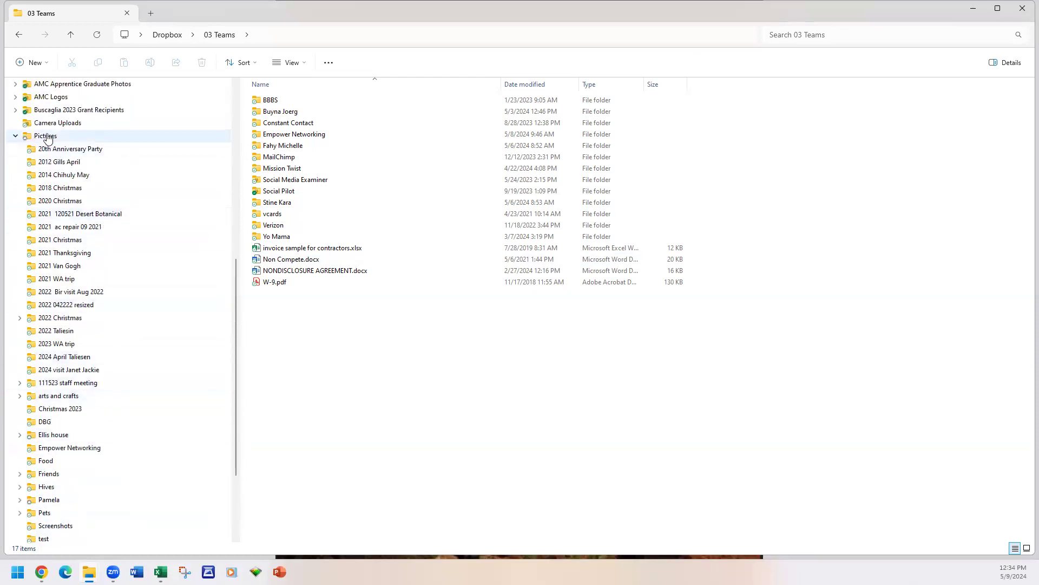
{"action": "left_click", "coordinate": [49, 139]}
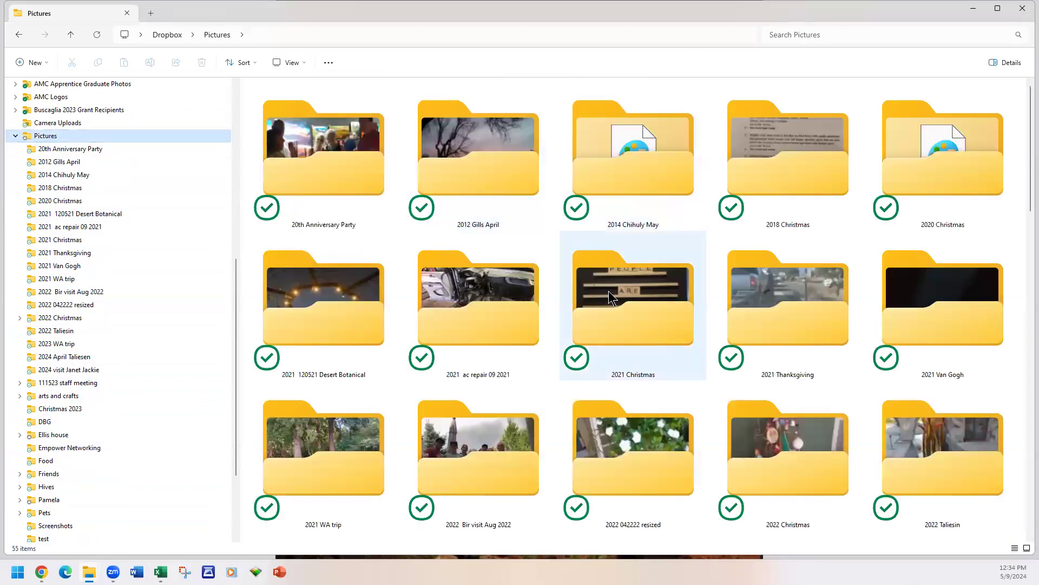
{"action": "scroll", "coordinate": [609, 292], "scroll_direction": "down", "scroll_amount": 10}
{"action": "scroll", "coordinate": [608, 295], "scroll_direction": "down", "scroll_amount": 5}
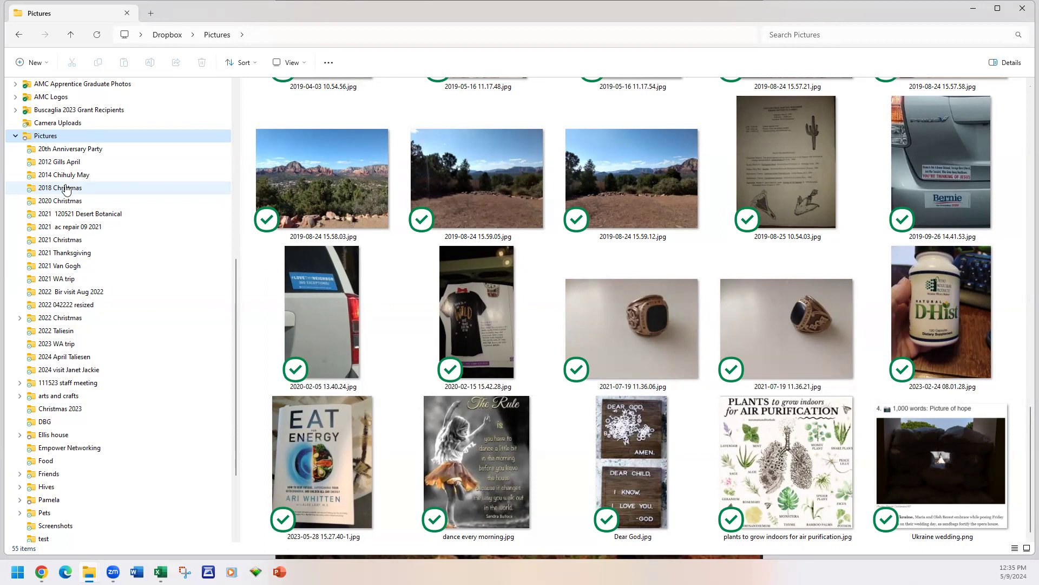
- Create a new folder named TEST1 in the Dropbox Pictures folder
{"action": "left_click", "coordinate": [59, 138]}
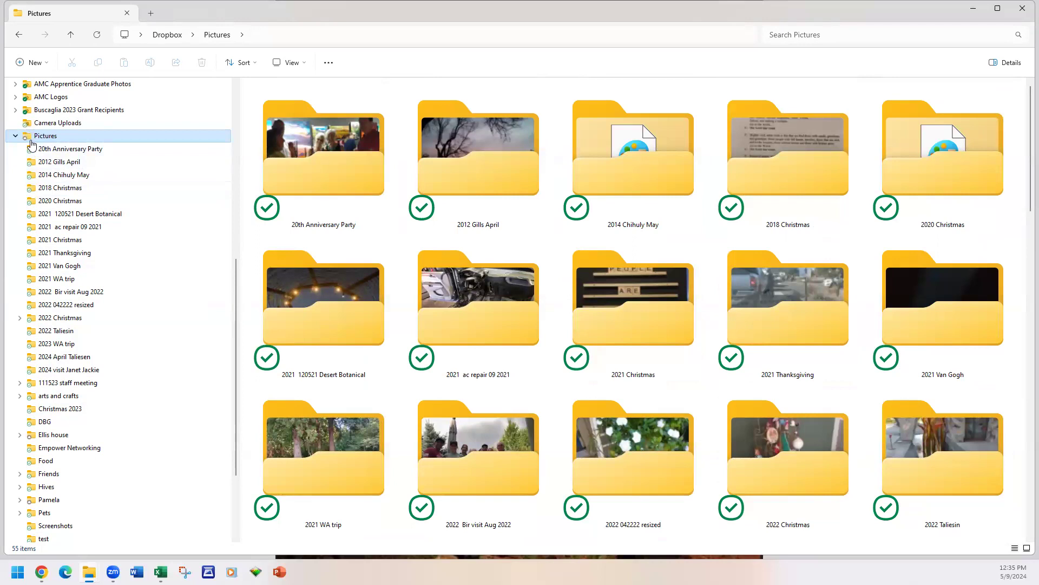
{"action": "left_click", "coordinate": [42, 64]}
{"action": "left_click", "coordinate": [46, 86]}
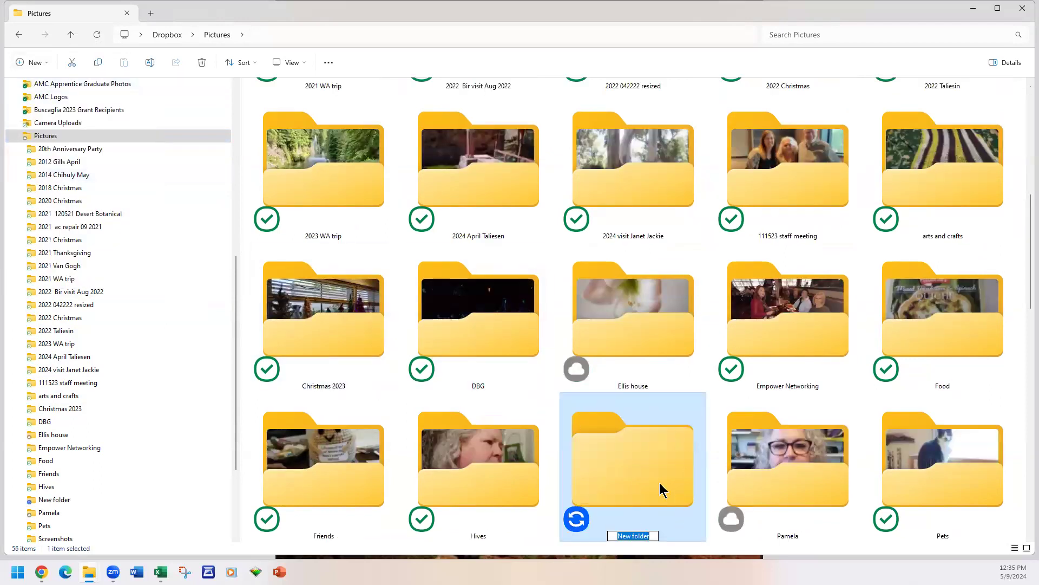
{"action": "type", "text": "TEST1"}
{"action": "key", "text": "Return"}
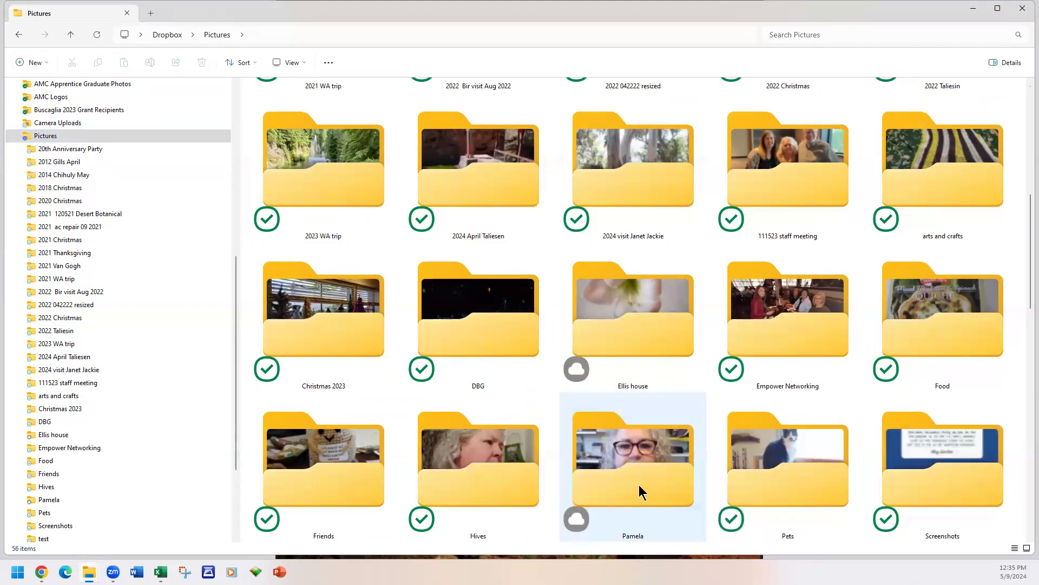
- Create a second folder named TEST2 in the Dropbox Pictures folder
{"action": "left_click", "coordinate": [48, 137]}
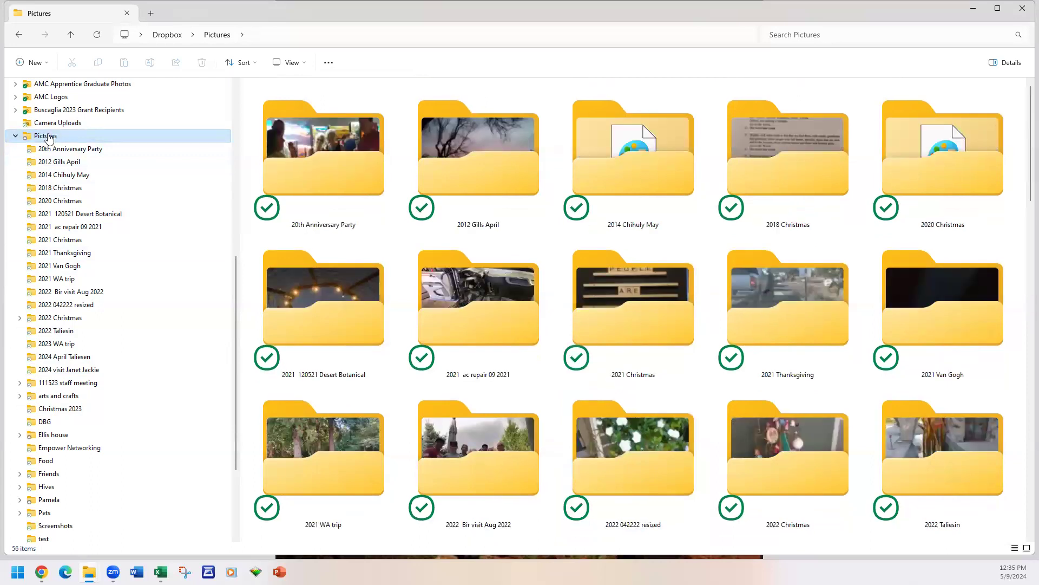
{"action": "left_click", "coordinate": [32, 63]}
{"action": "left_click", "coordinate": [33, 85]}
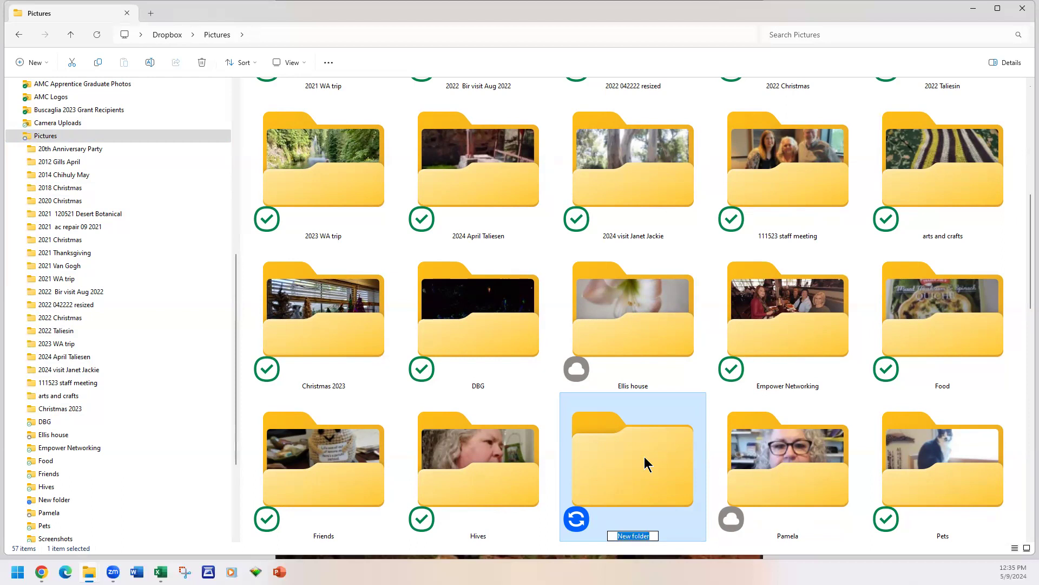
{"action": "type", "text": "TEST2"}
{"action": "key", "text": "Return"}
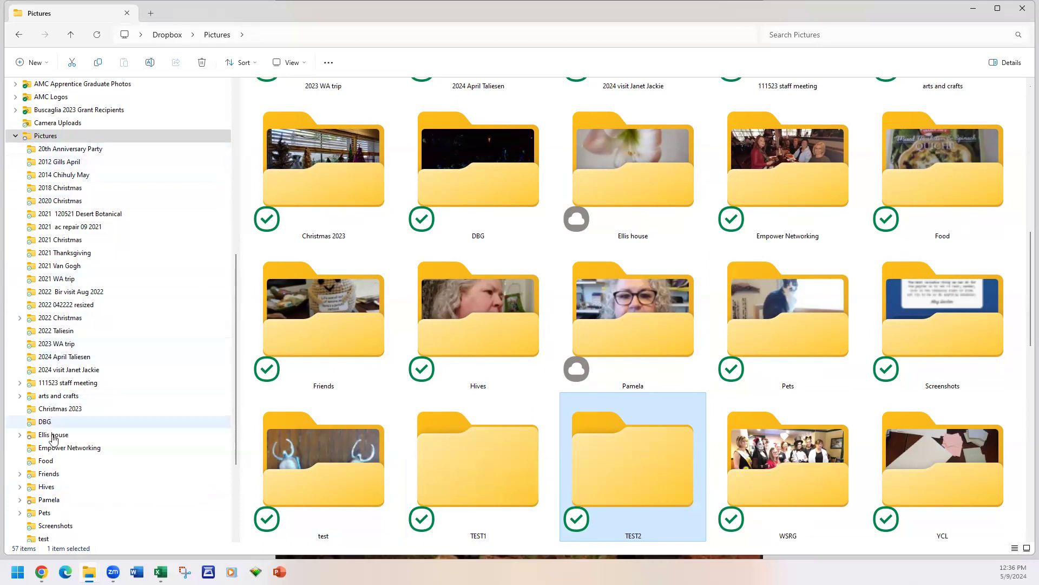
- Move 2024-04-20 11.12.50.jpg from the Dropbox Camera Uploads folder into the TEST1 folder
{"action": "scroll", "coordinate": [58, 441], "scroll_direction": "down", "scroll_amount": 4}
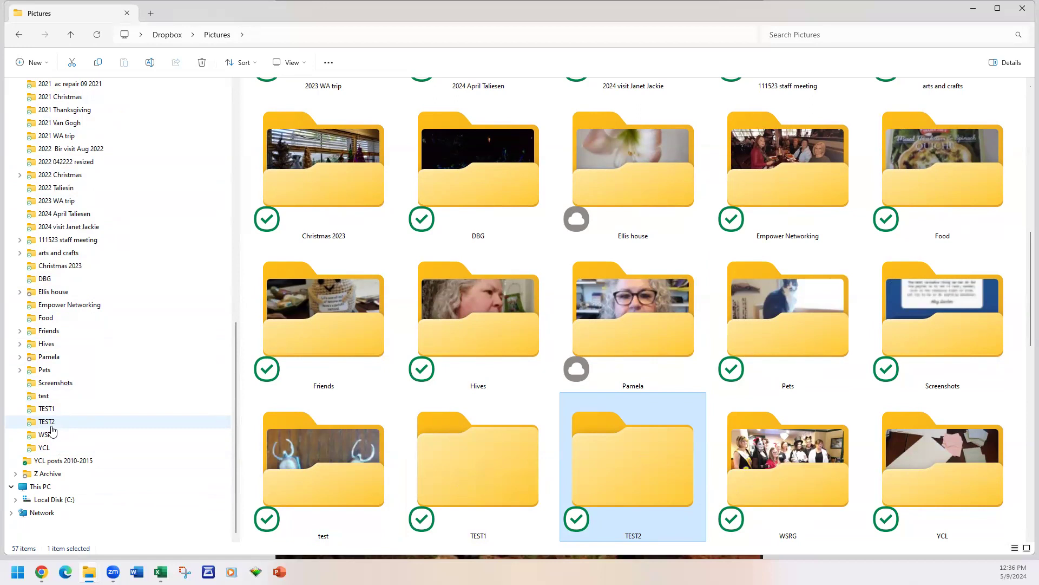
{"action": "scroll", "coordinate": [106, 395], "scroll_direction": "up", "scroll_amount": 5}
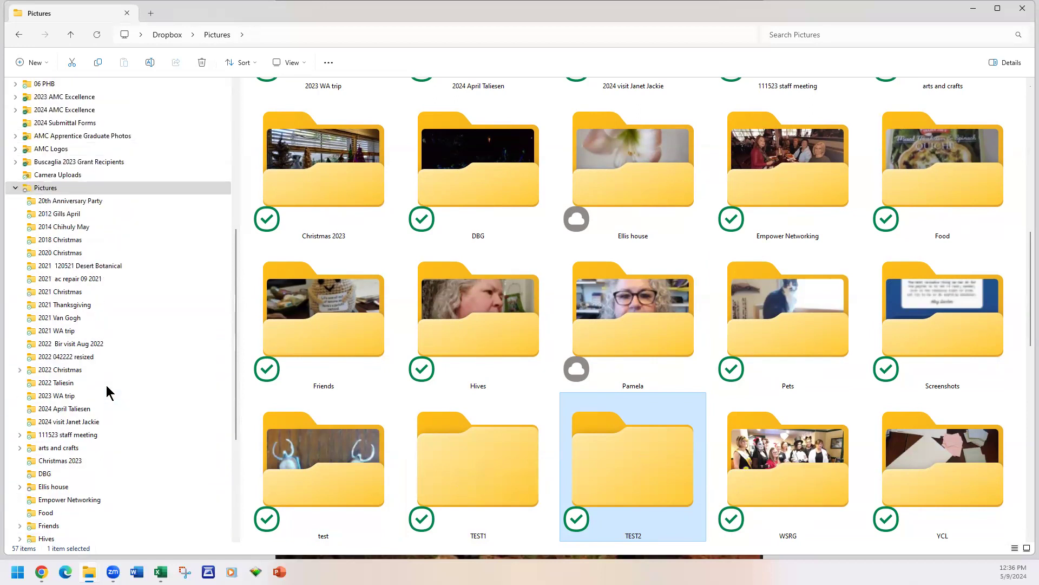
{"action": "left_click", "coordinate": [71, 179]}
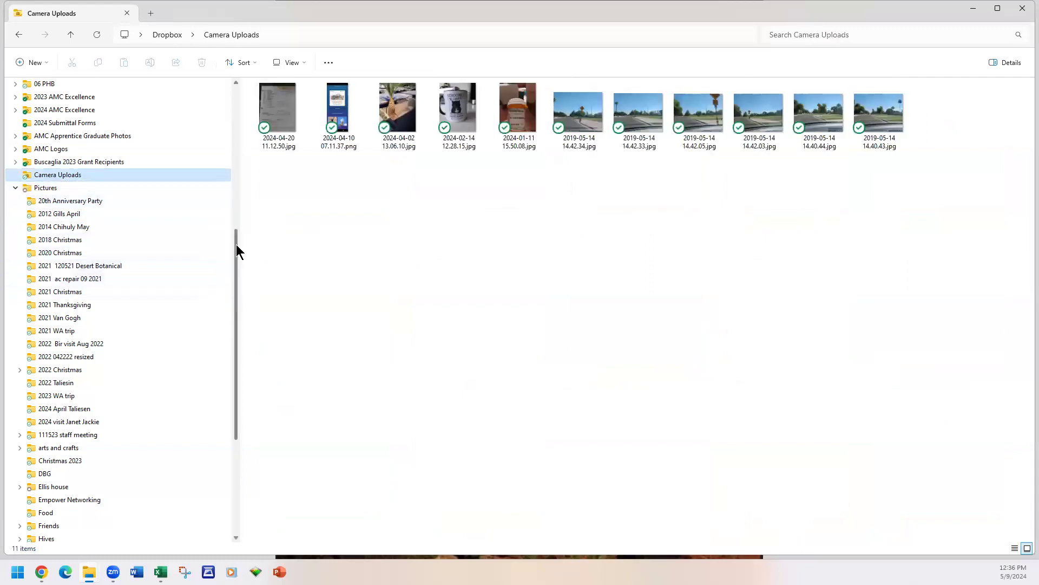
{"action": "left_click_drag", "start_coordinate": [236, 243], "coordinate": [238, 385]}
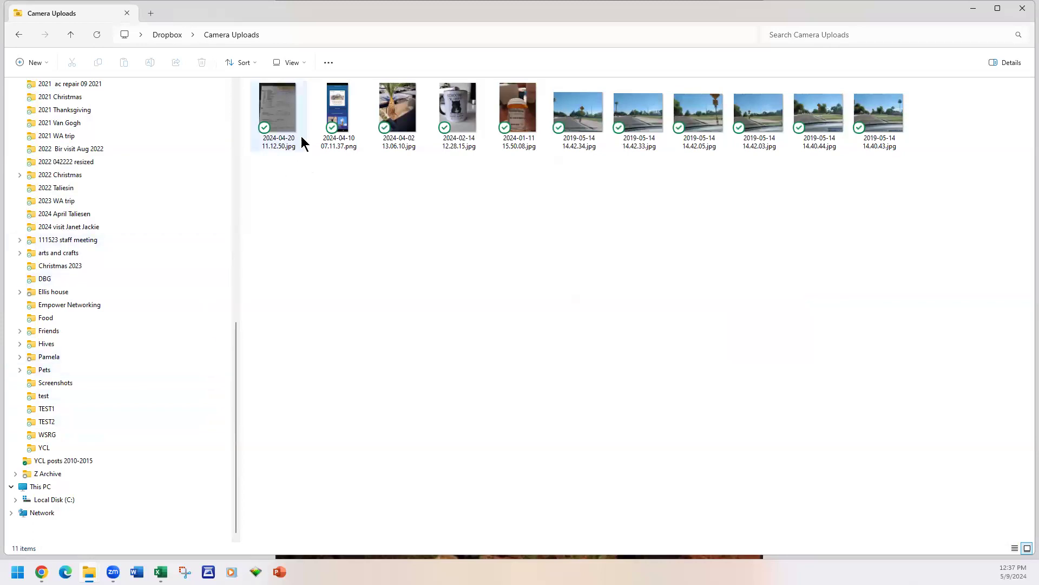
{"action": "left_click", "coordinate": [282, 109]}
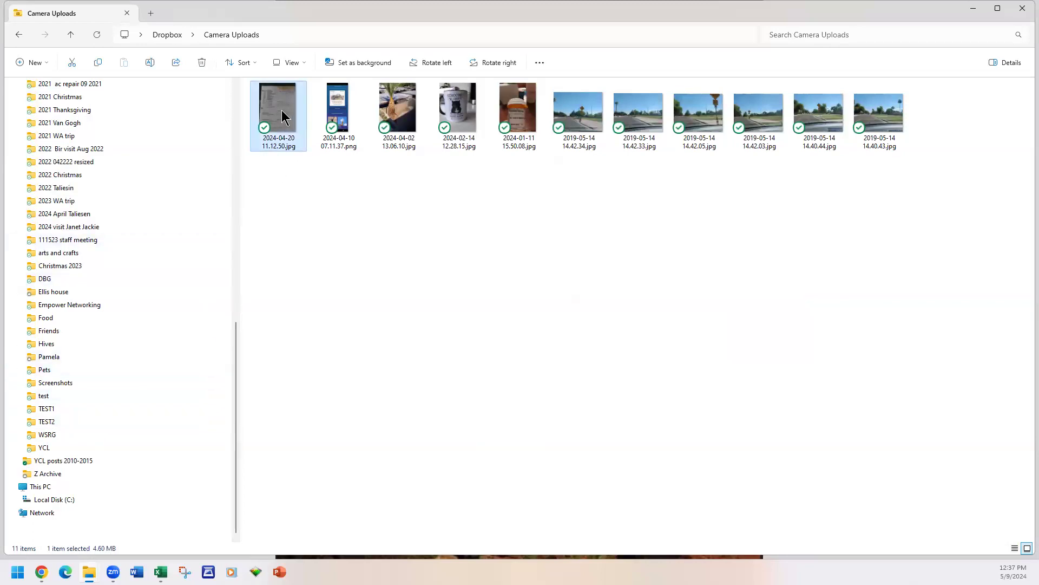
{"action": "left_click_drag", "start_coordinate": [282, 109], "coordinate": [90, 408]}
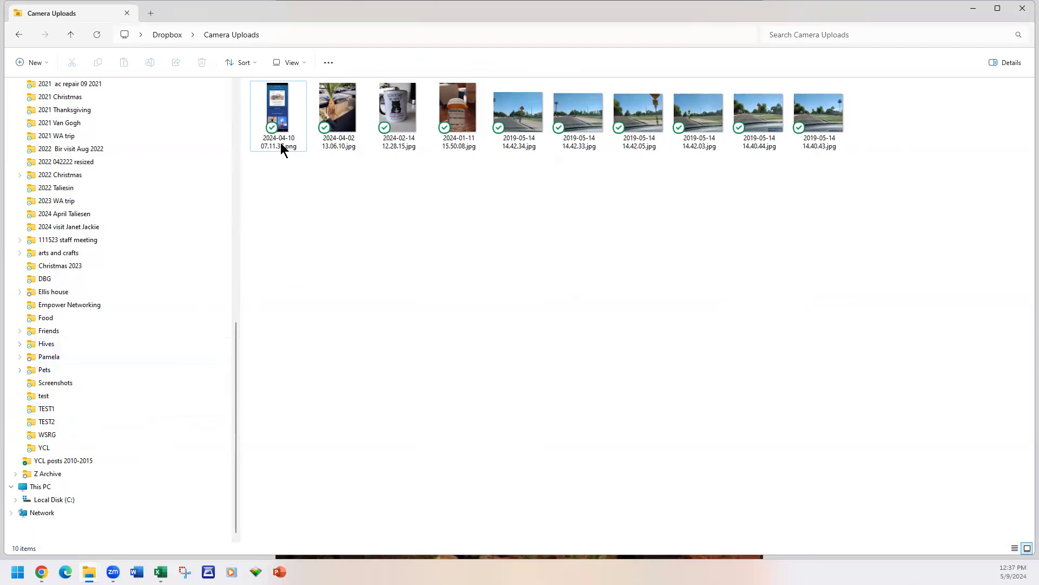
{"action": "left_click", "coordinate": [281, 124]}
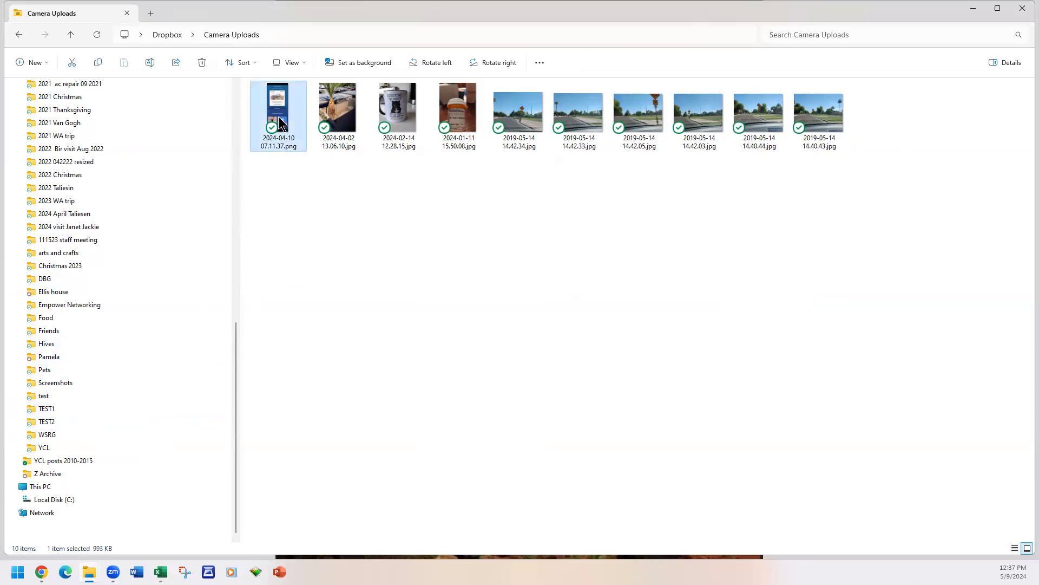
{"action": "left_click", "coordinate": [400, 120], "text": "shift"}
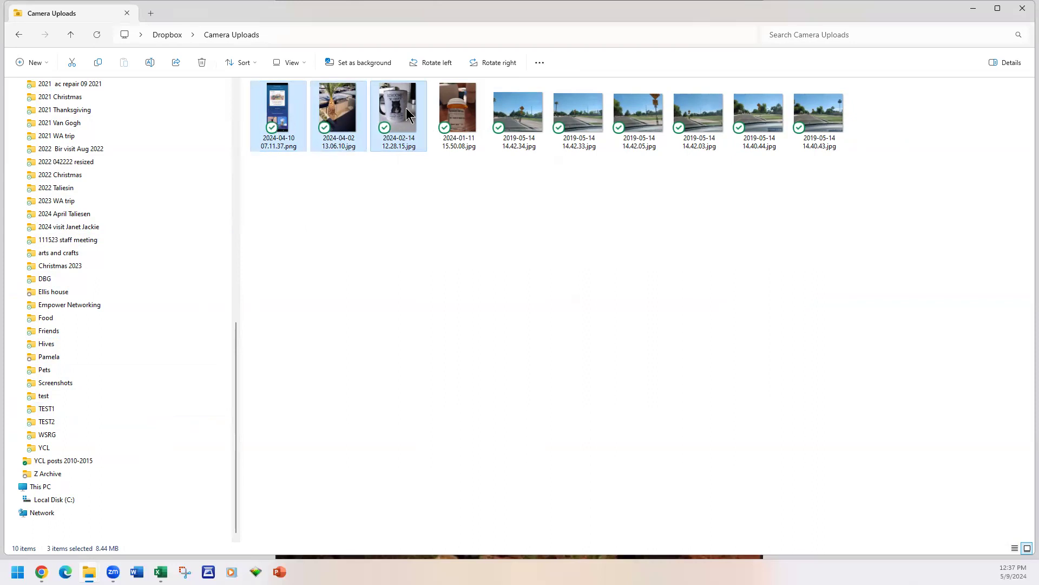
{"action": "left_click", "coordinate": [313, 241]}
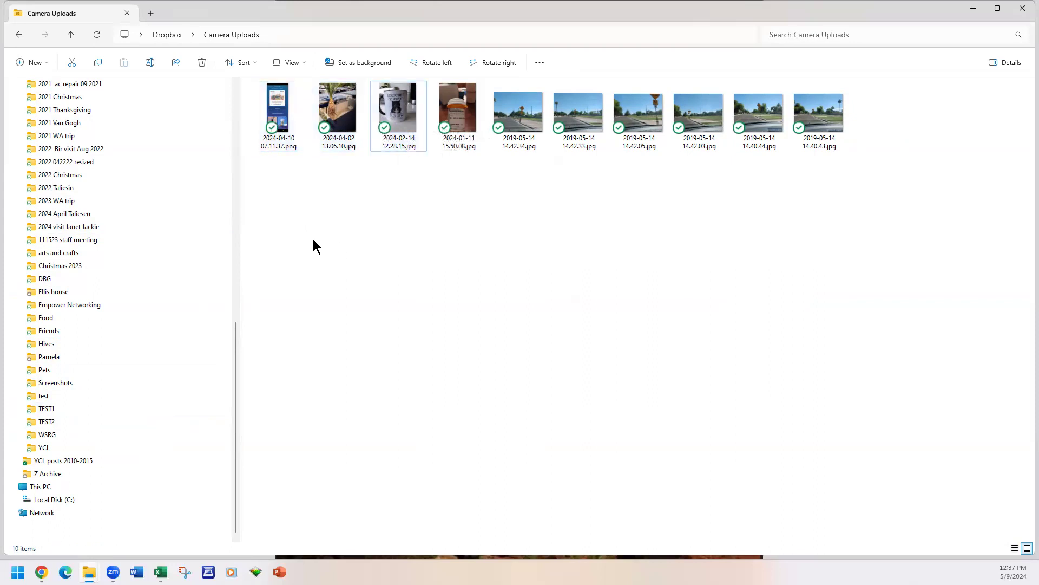
- Move the five consecutive images from 2024-04-10 07.11.37.png through 2019-05-14 14.42.34.jpg into the TEST1 folder
{"action": "left_click", "coordinate": [278, 113]}
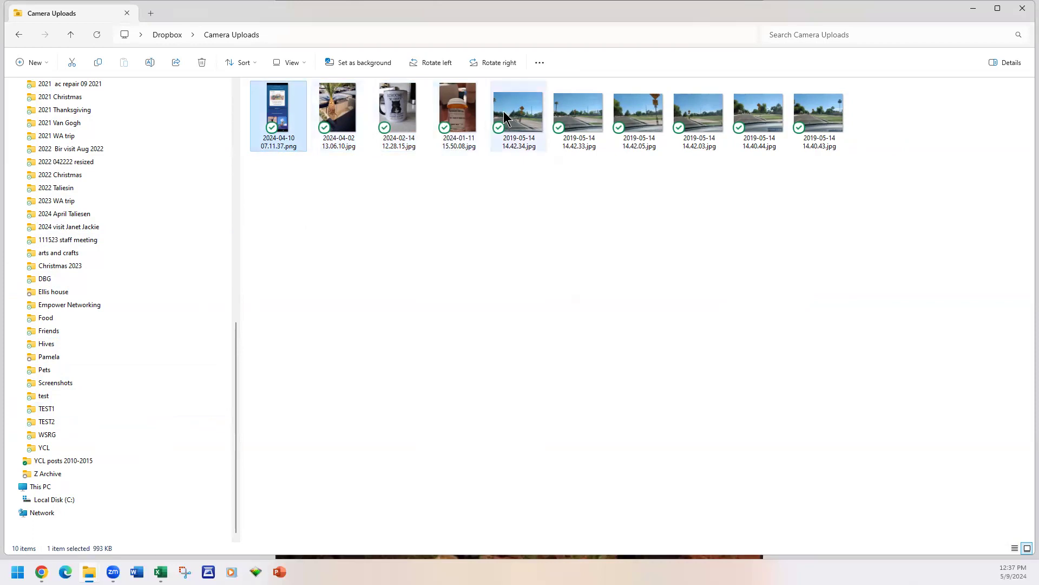
{"action": "left_click", "coordinate": [528, 120], "text": "shift"}
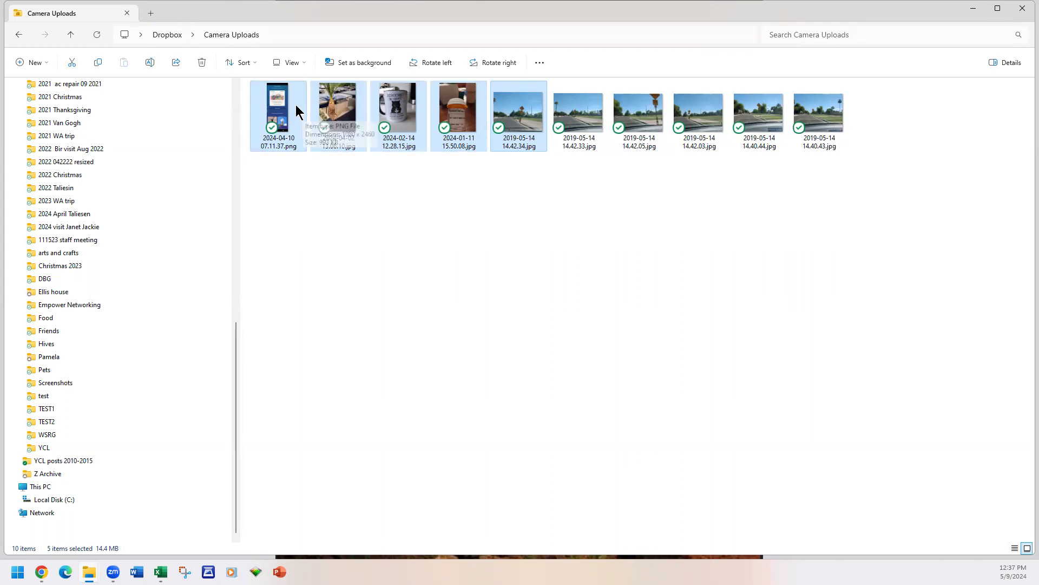
{"action": "left_click_drag", "start_coordinate": [294, 111], "coordinate": [79, 404]}
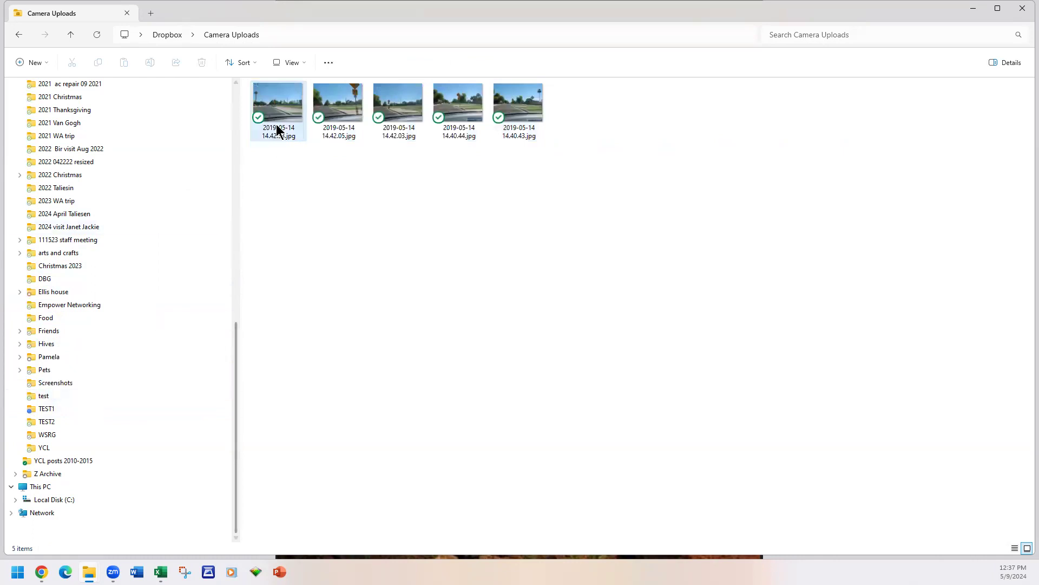
- Move the non-adjacent photos 2019-05-14 14.42.33.jpg, 14.42.03.jpg and 14.40.43.jpg together into the TEST1 folder
{"action": "left_click", "coordinate": [276, 108]}
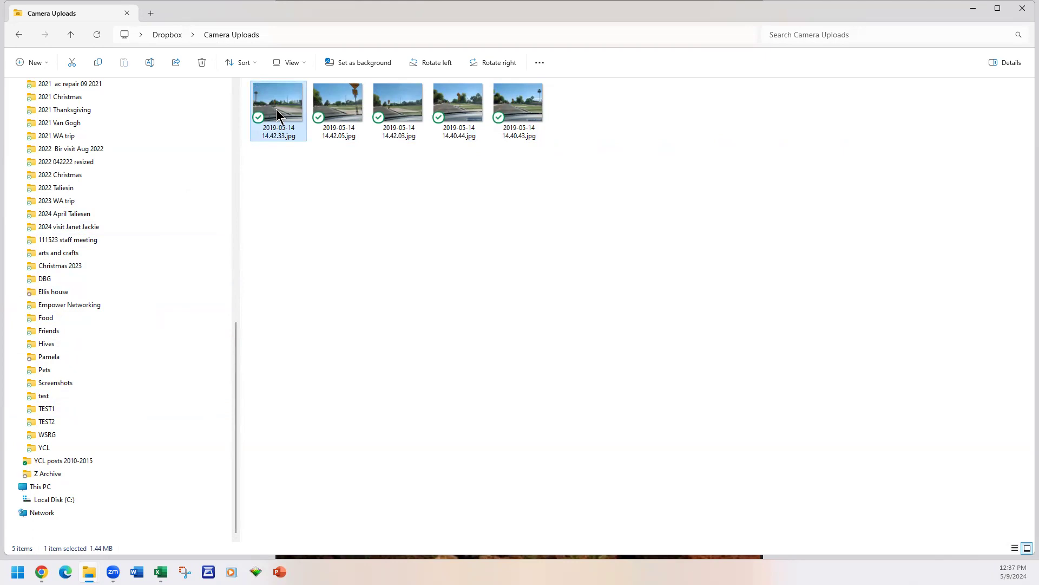
{"action": "left_click", "coordinate": [401, 102], "text": "ctrl"}
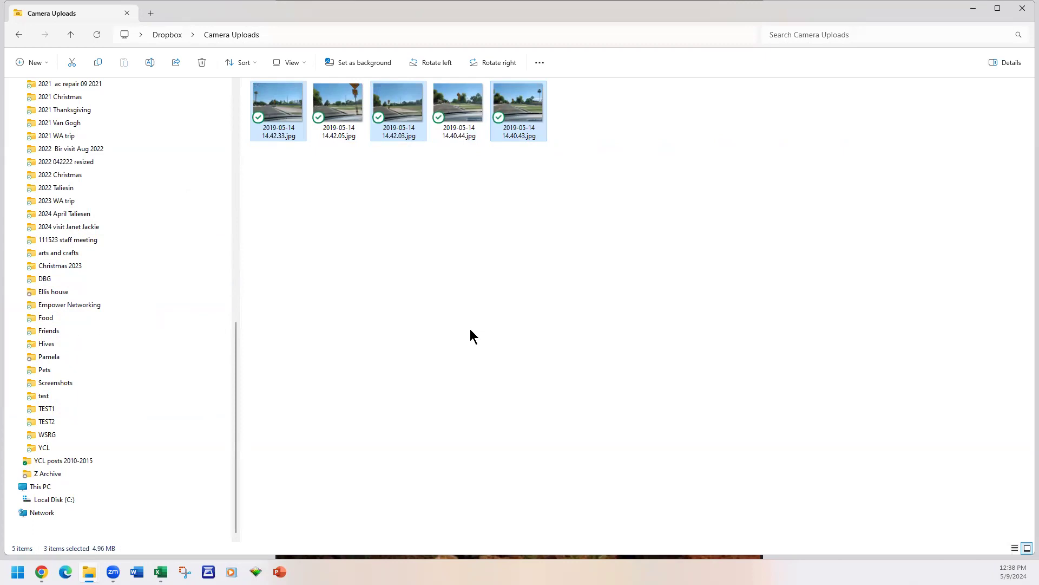
{"action": "left_click_drag", "start_coordinate": [278, 101], "coordinate": [47, 414]}
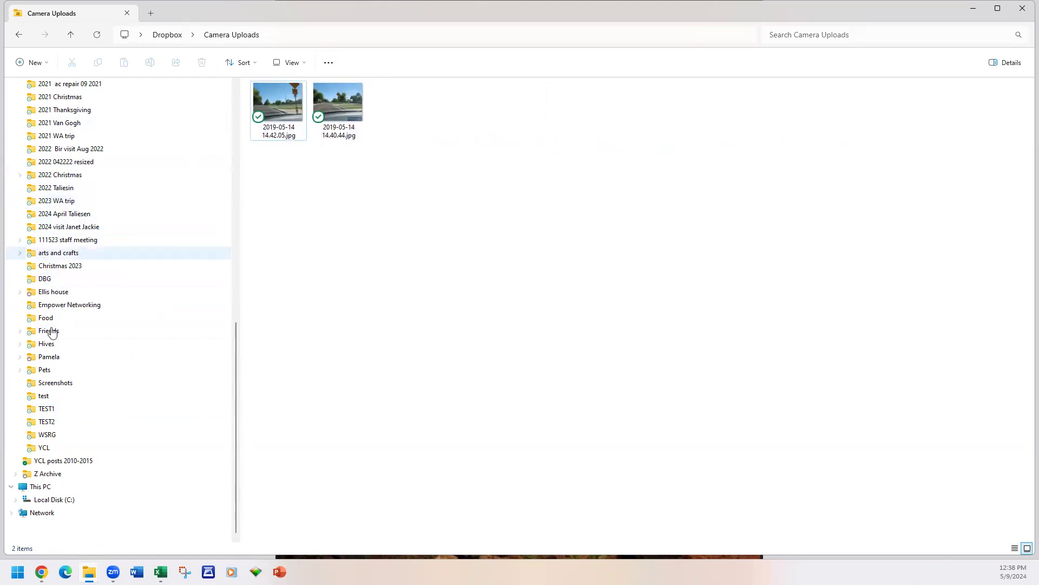
- Check the moved photos in the TEST1 folder and close the open File Explorer windows
{"action": "left_click", "coordinate": [33, 413]}
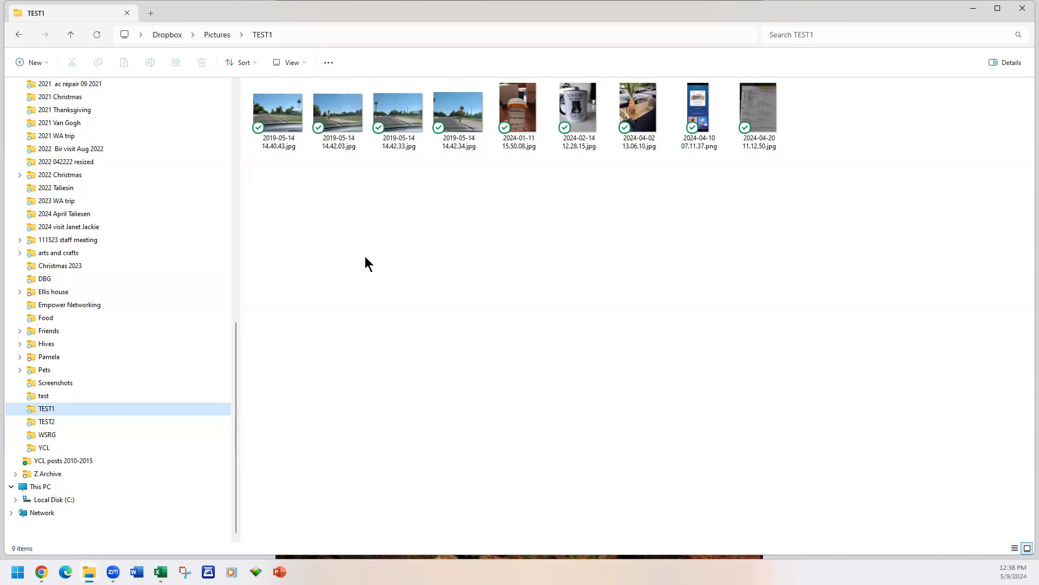
{"action": "left_click", "coordinate": [1023, 12]}
{"action": "left_click", "coordinate": [1023, 9]}
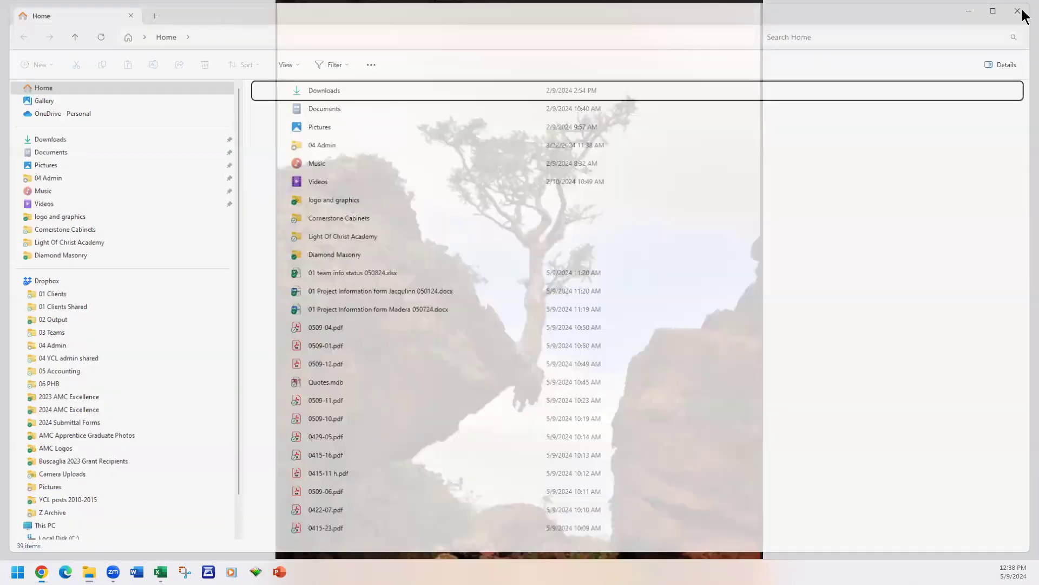